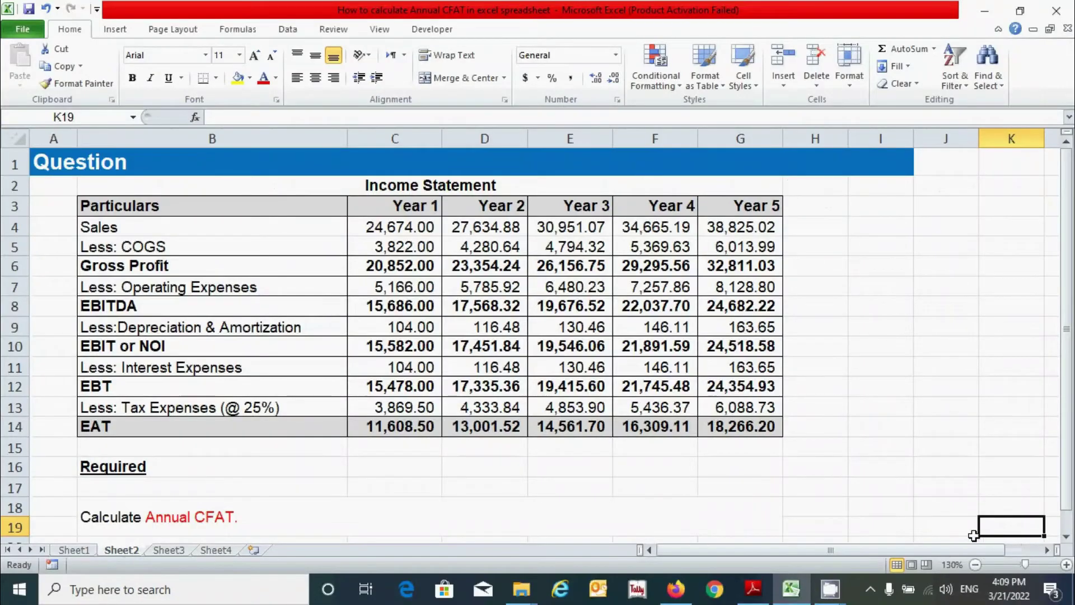
Review the Year 1 Gross Profit and Year 3 EBT formulas and the Gross Profit and EBITDA rows
left_click(406, 275)
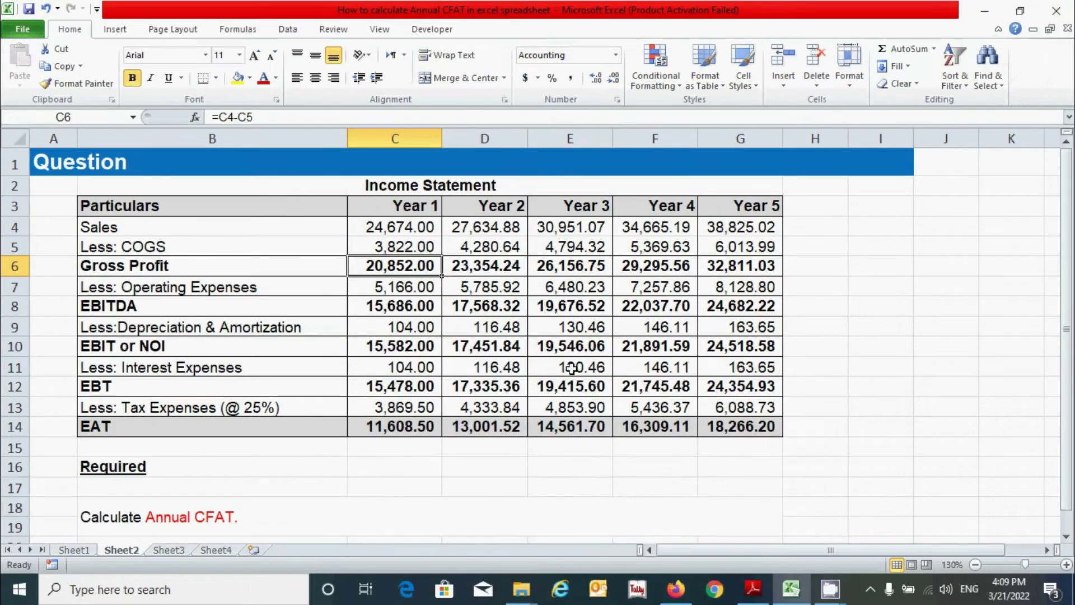
key("Left")
left_click(606, 393)
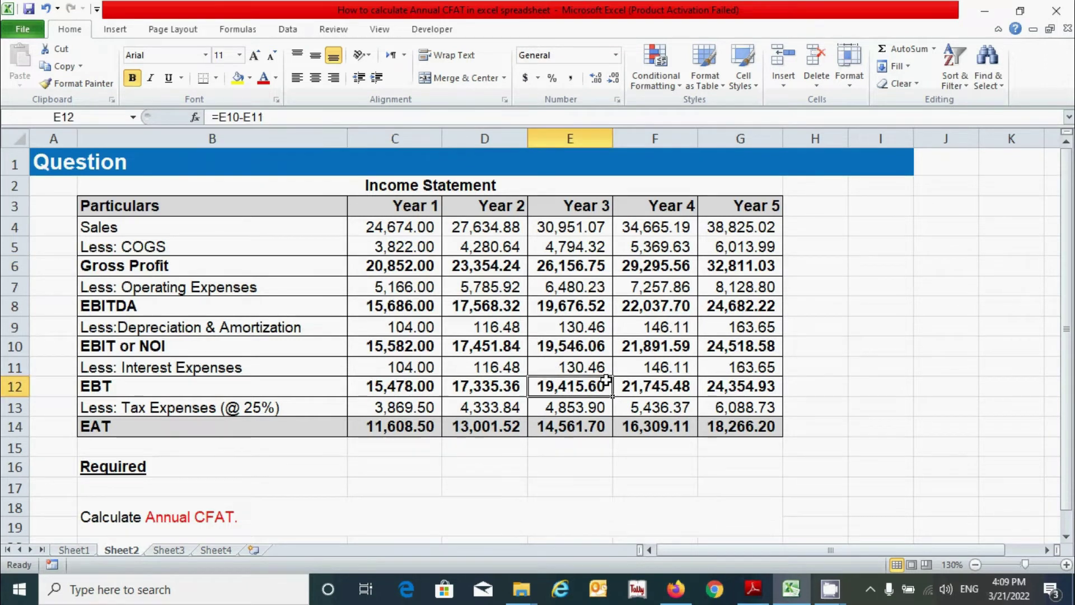
left_click(240, 269)
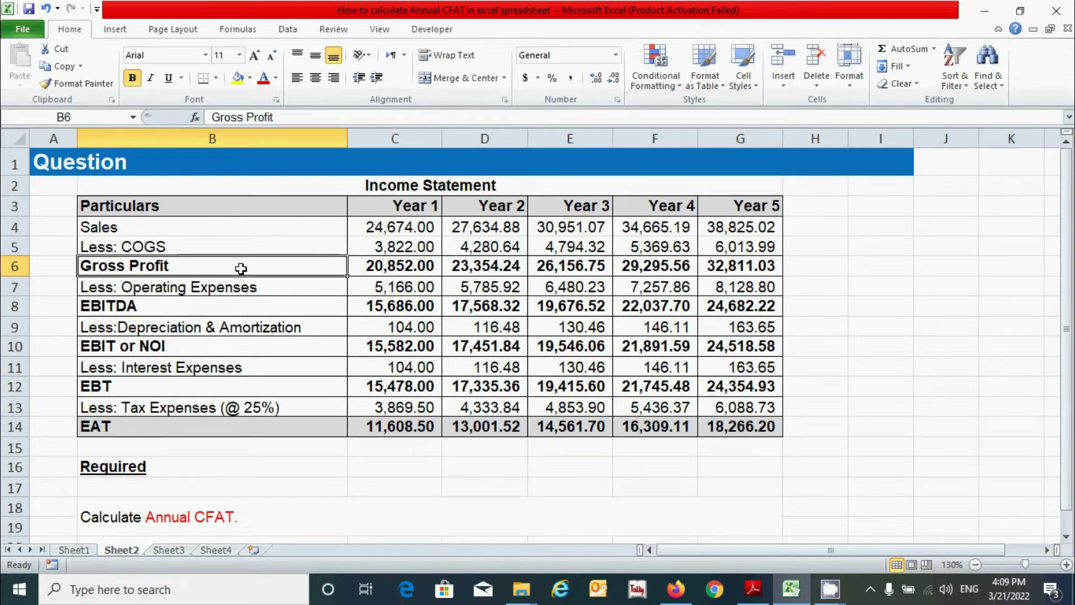
left_click(238, 308)
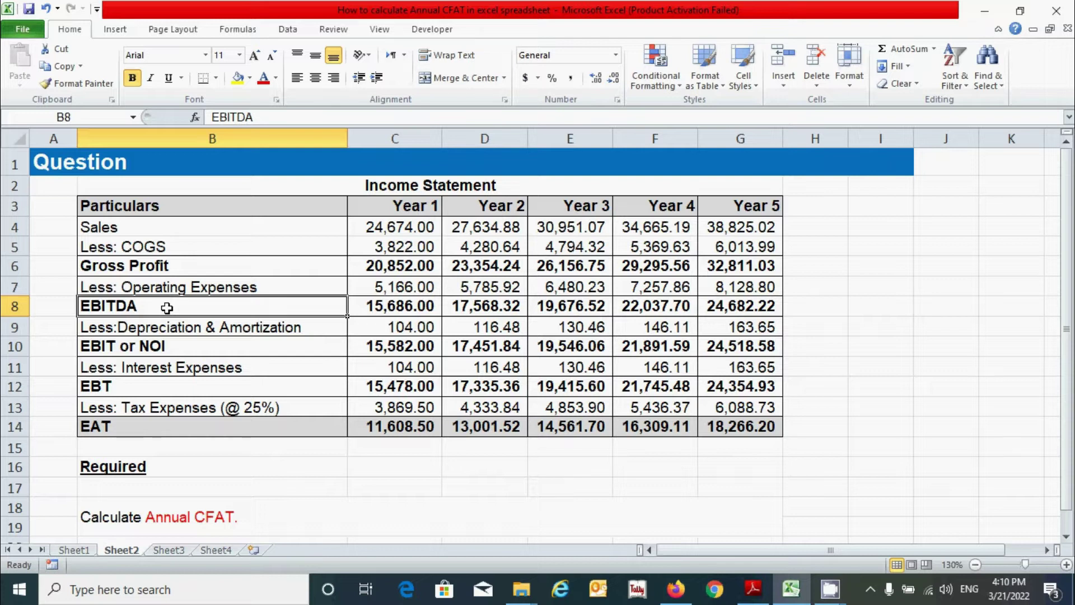
Walk through the EBIT or NOI, EBT and EAT rows, then move to Sheet3
left_click(189, 349)
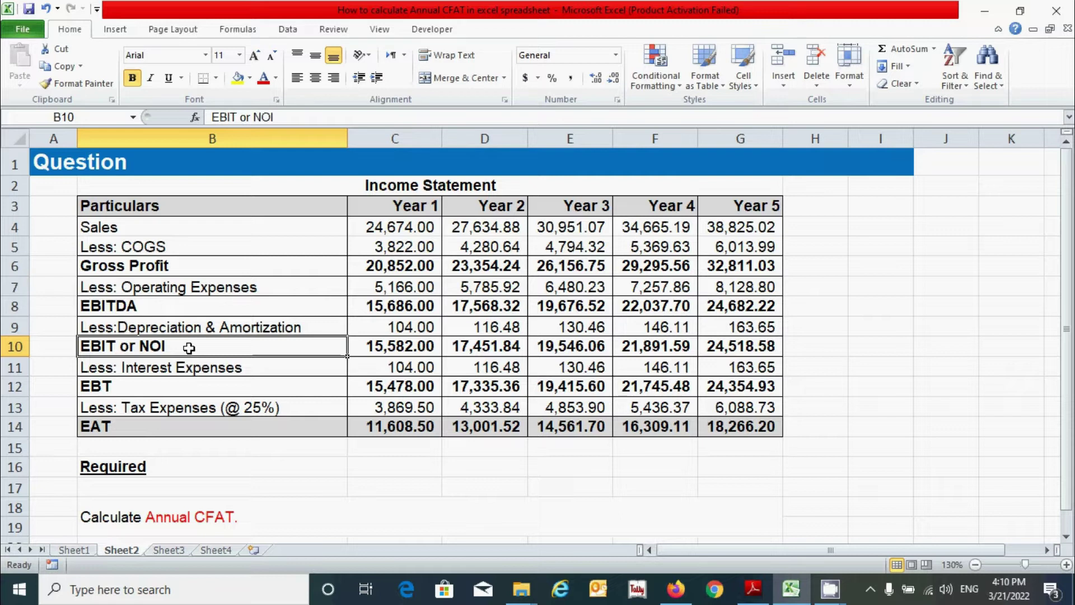
left_click(186, 392)
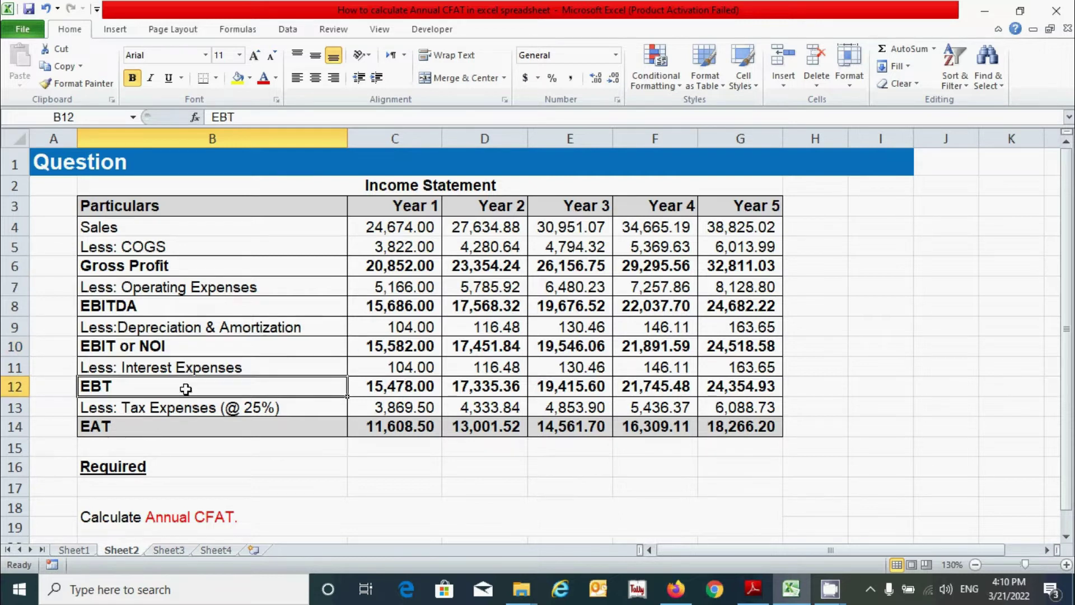
left_click(280, 432)
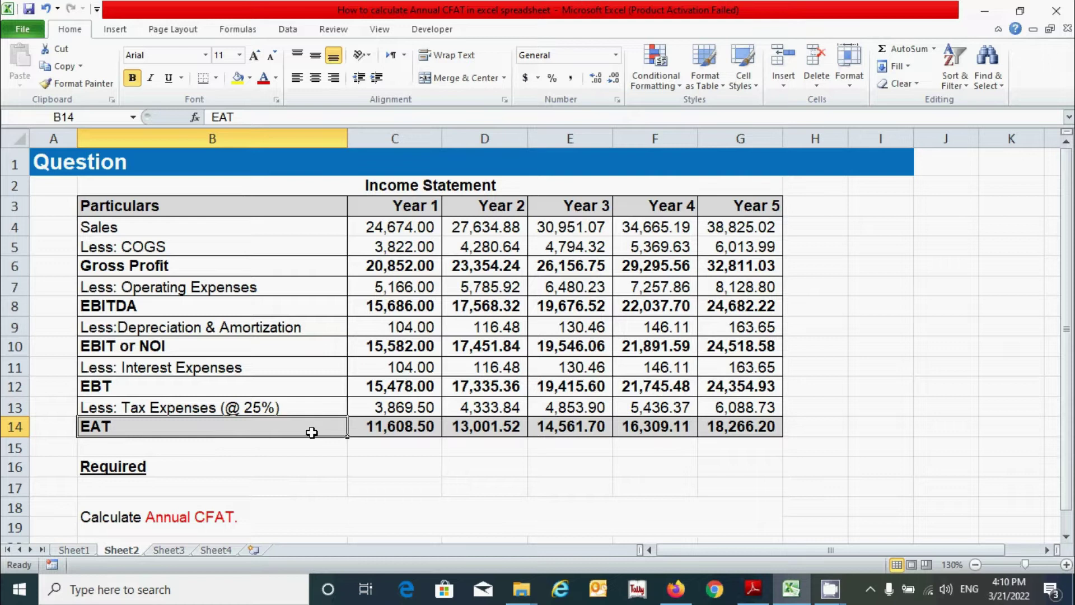
left_click(384, 488)
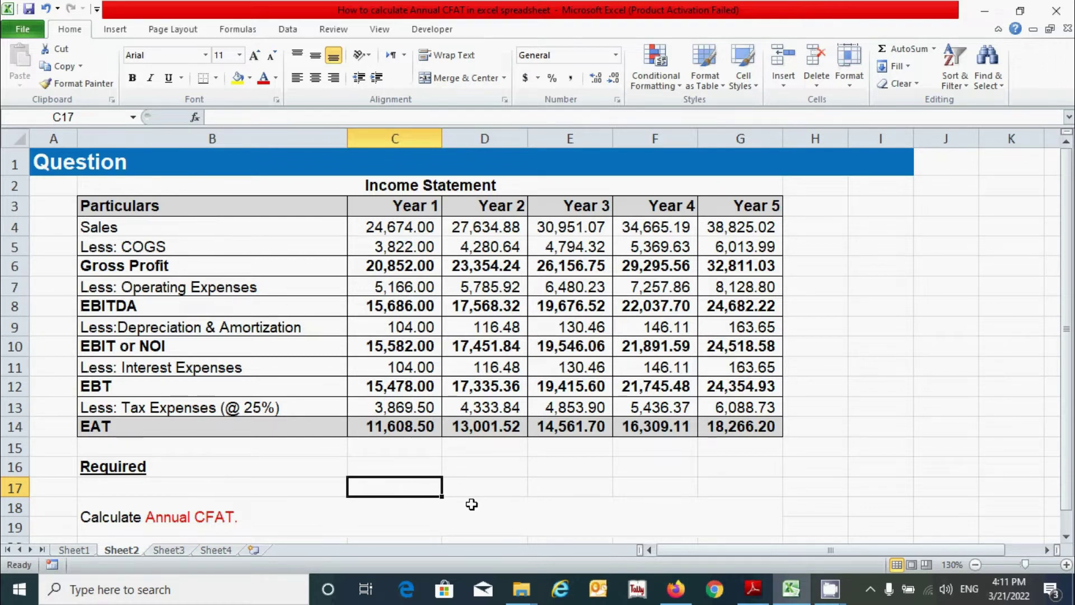
key("ctrl+Page_Down")
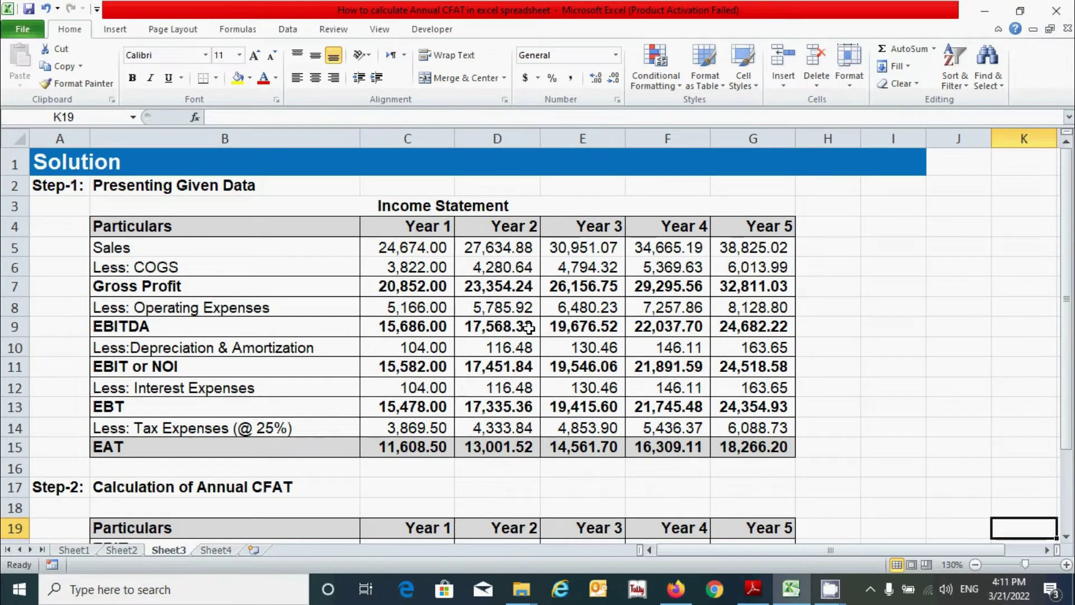
left_click(667, 328)
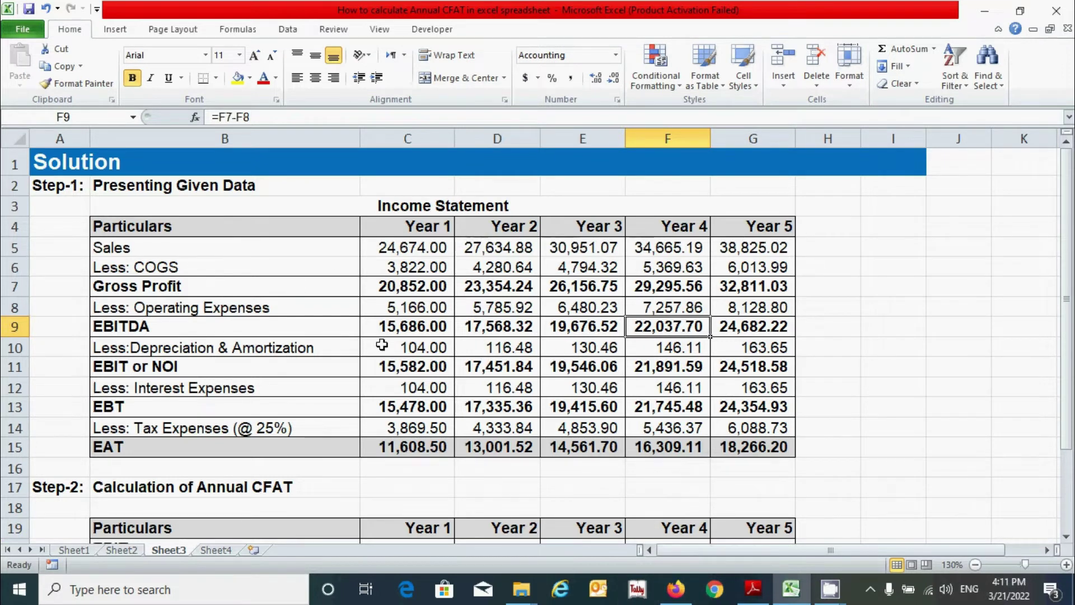
left_click_drag(305, 213, 565, 331)
left_click(667, 388)
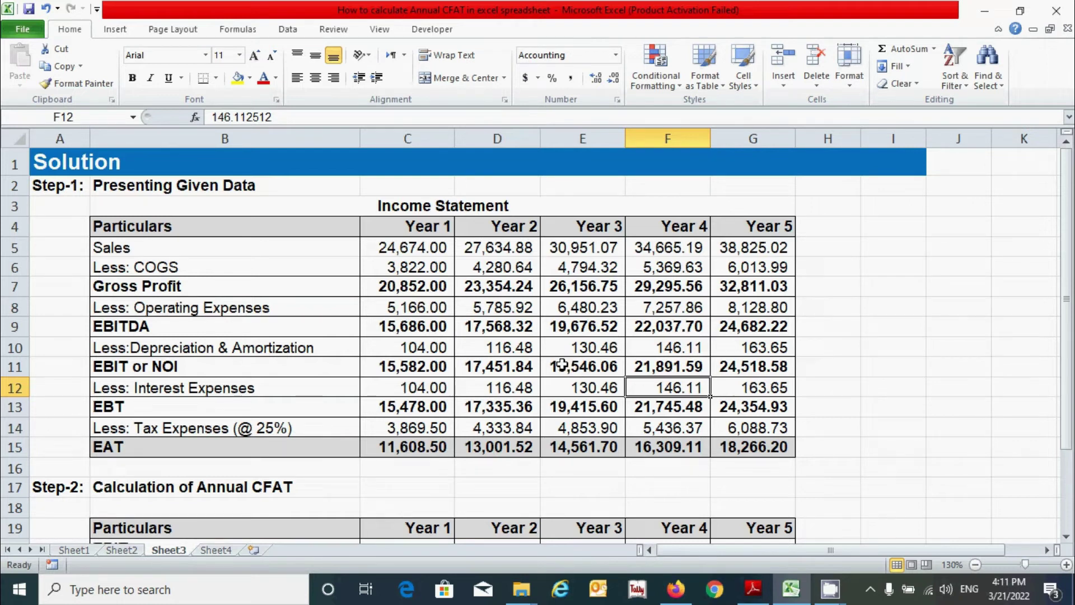
scroll(562, 363, "down", 2)
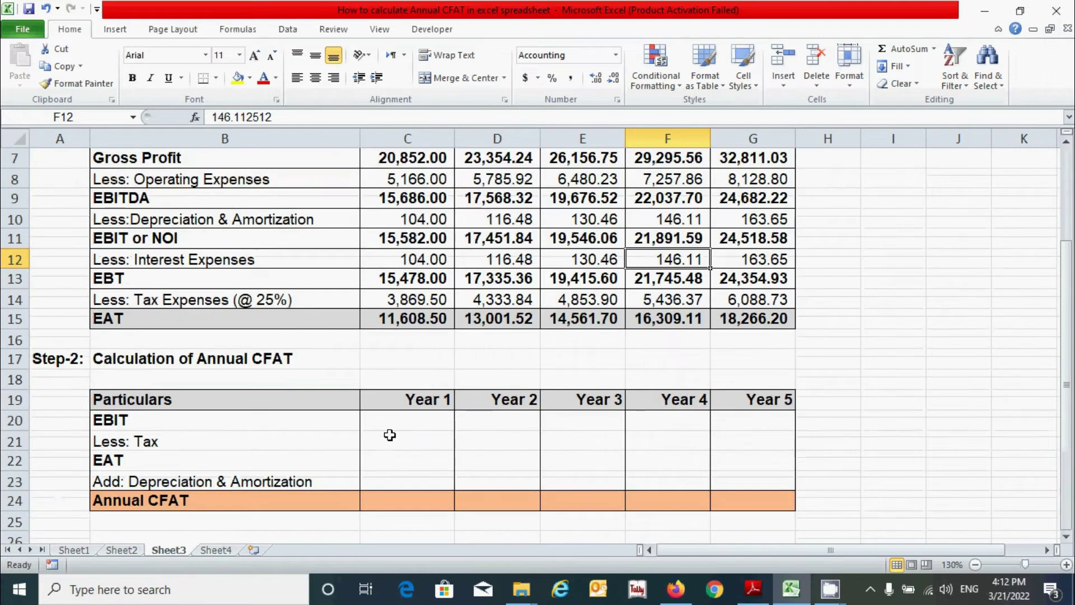
left_click(390, 421)
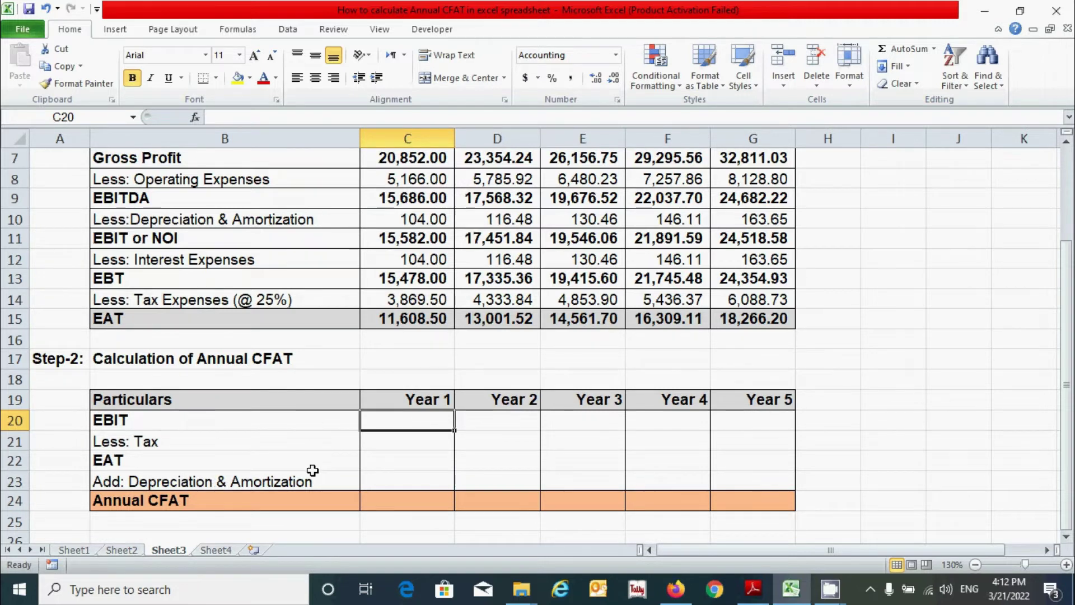
scroll(459, 484, "up", 1)
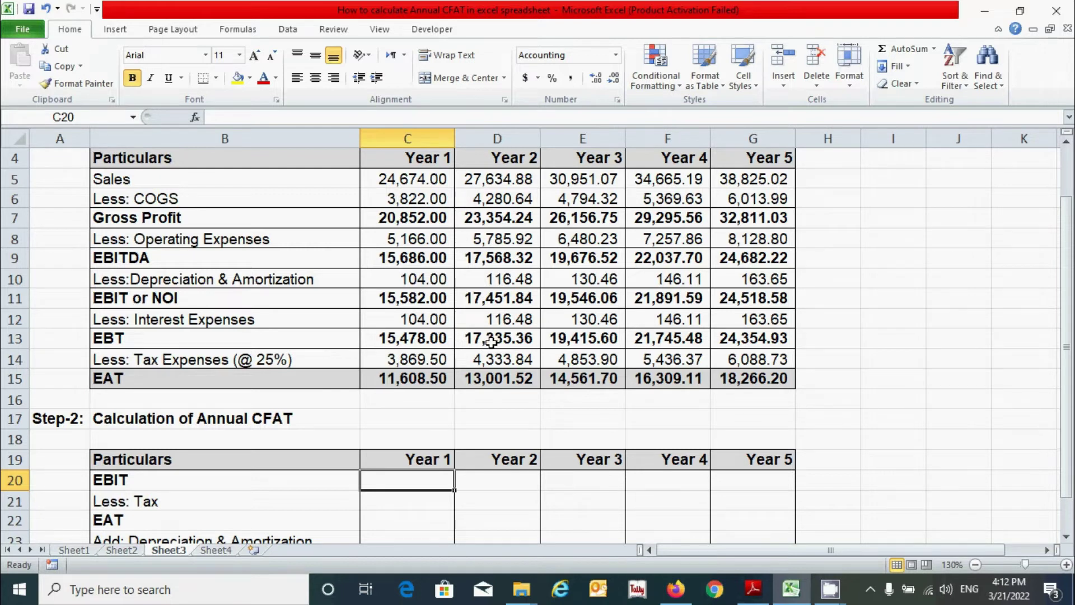
type("=")
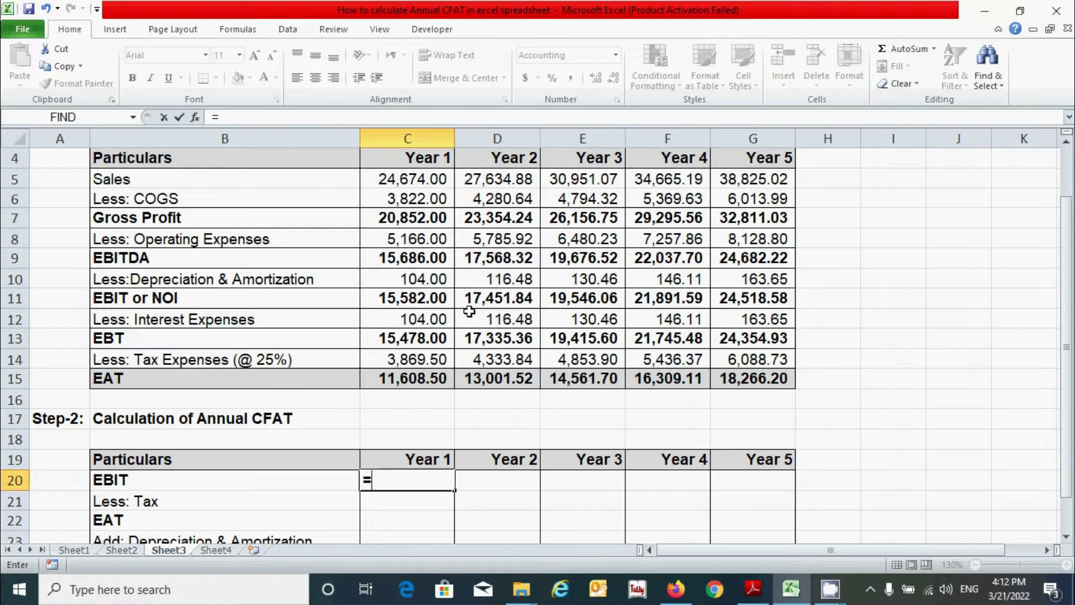
Link C20 to Year 1 EBIT in C11 and fill across to G20 (15,582.00–24,518.58)
left_click(420, 298)
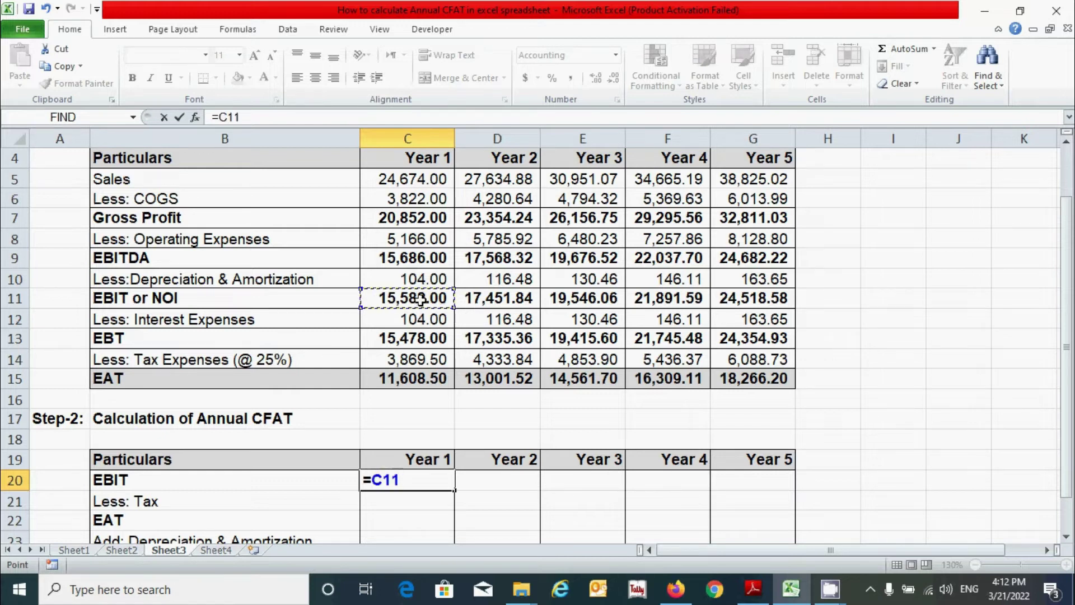
key("Return")
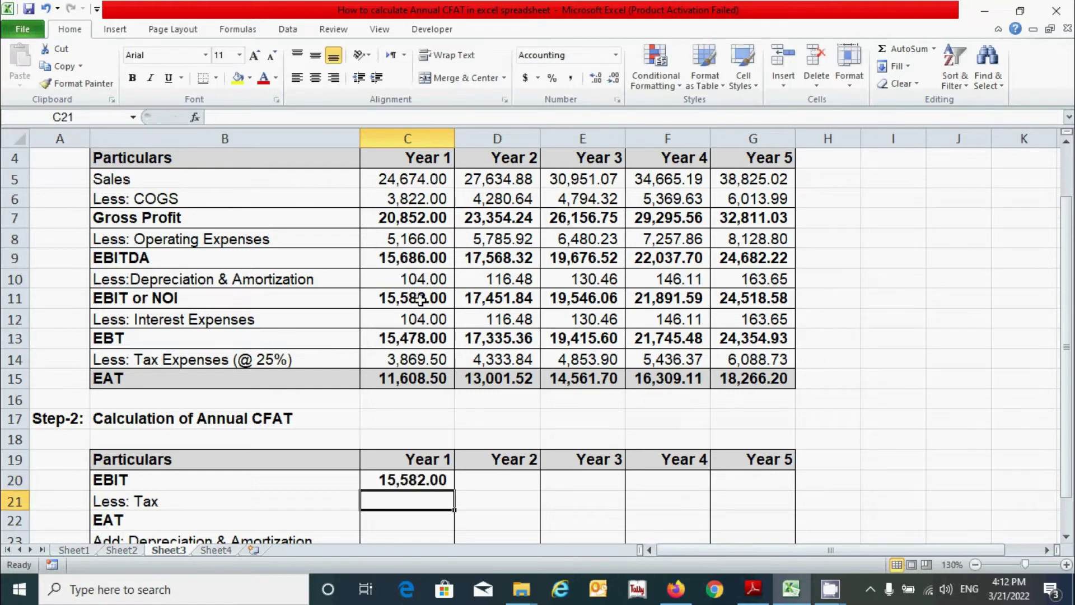
left_click(438, 482)
left_click_drag(456, 493, 747, 495)
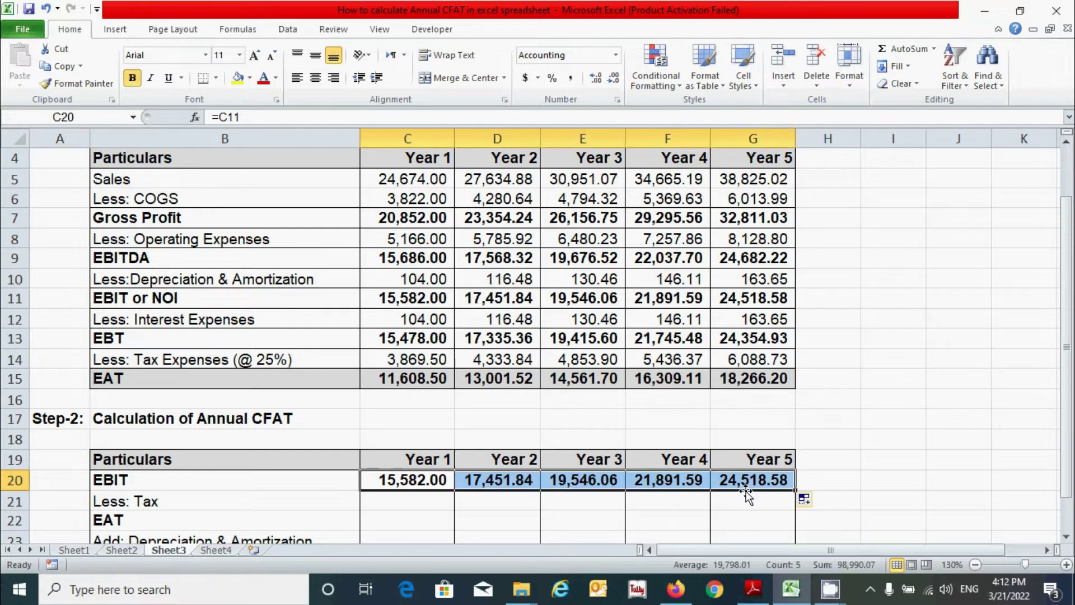
left_click(410, 502)
scroll(422, 476, "down", 1)
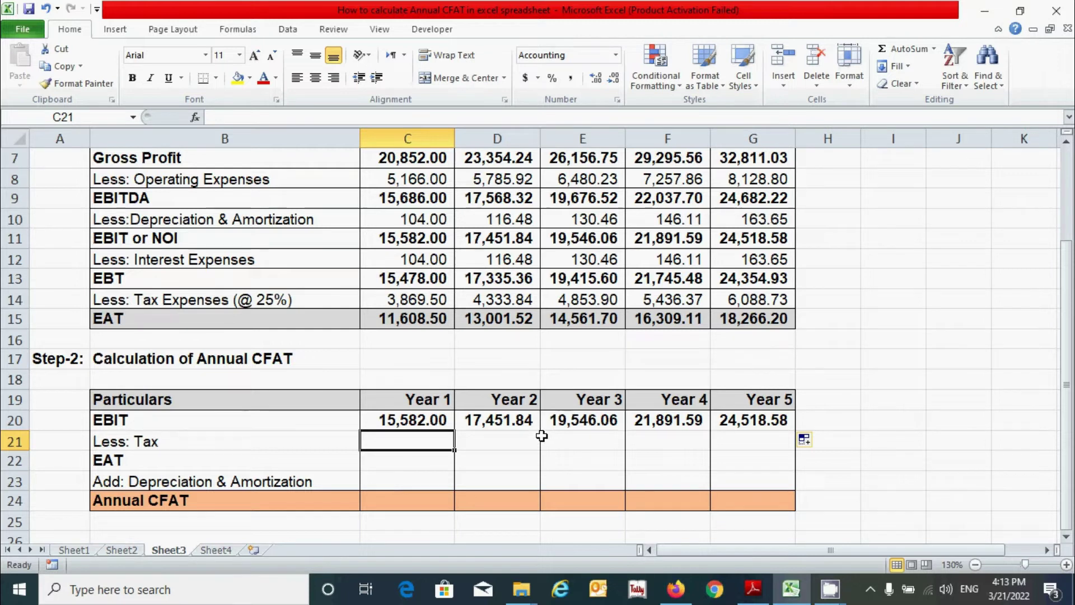
Set Less: Tax in C21 to EBIT*0.25 and fill to G21 (3,895.50–6,129.64)
type("=")
left_click(415, 419)
type("*")
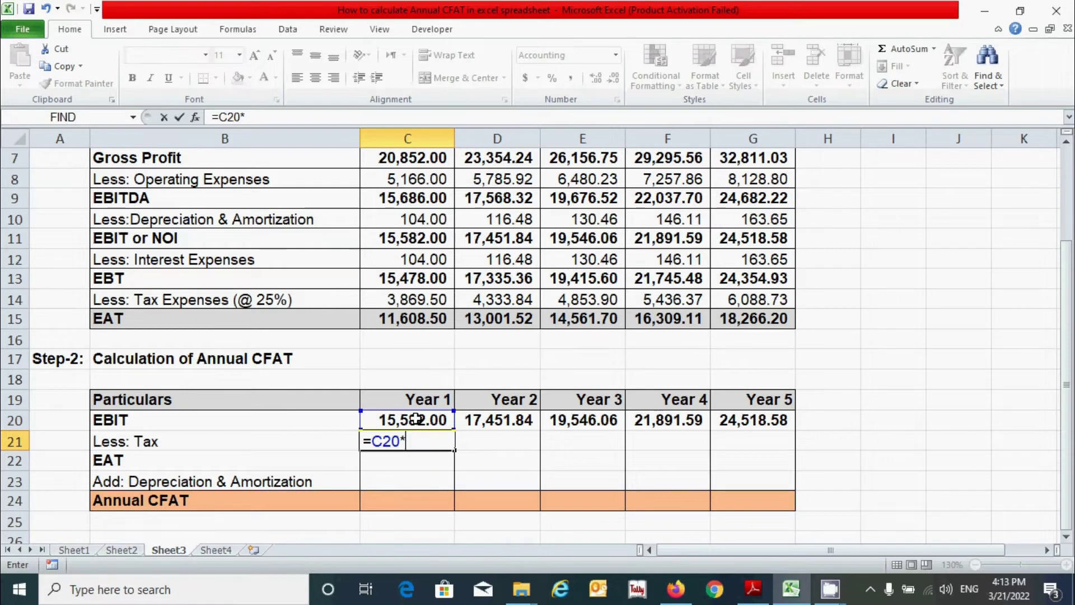
type("0.25")
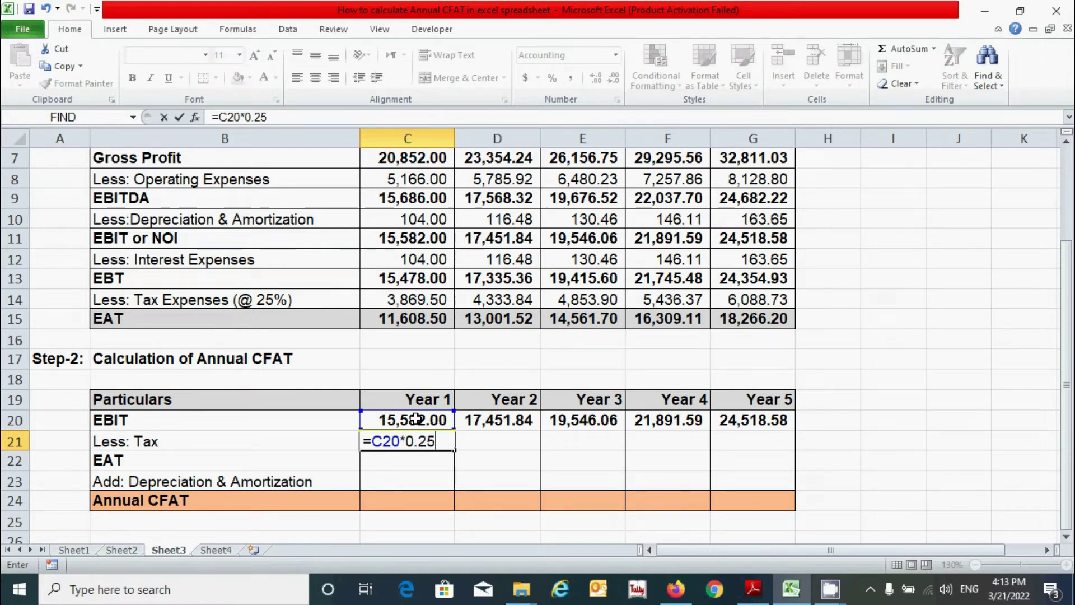
key("Return")
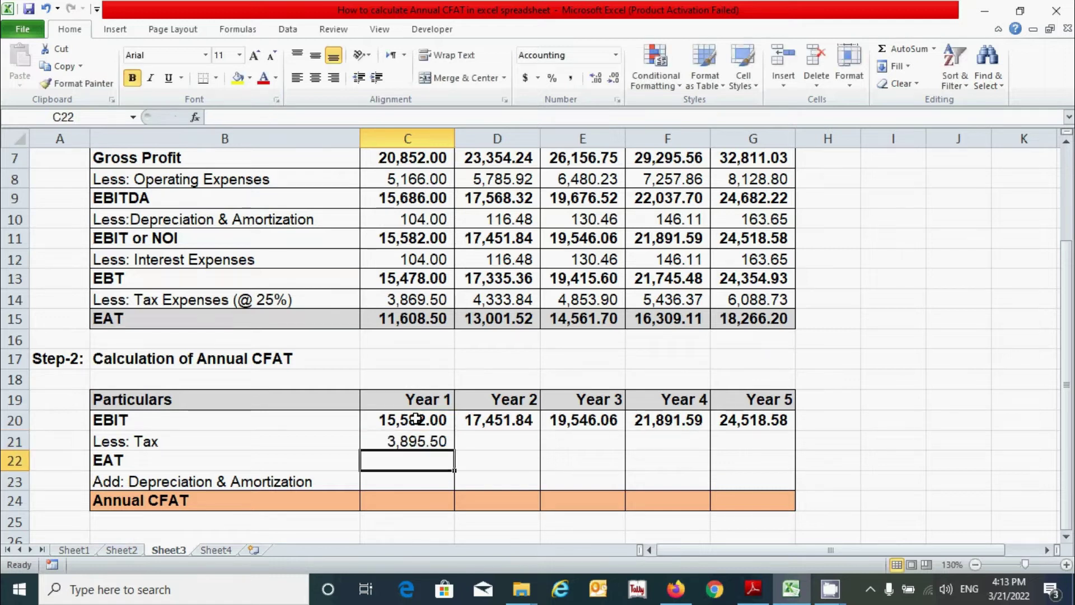
left_click(417, 441)
left_click_drag(426, 441, 757, 462)
left_click(426, 461)
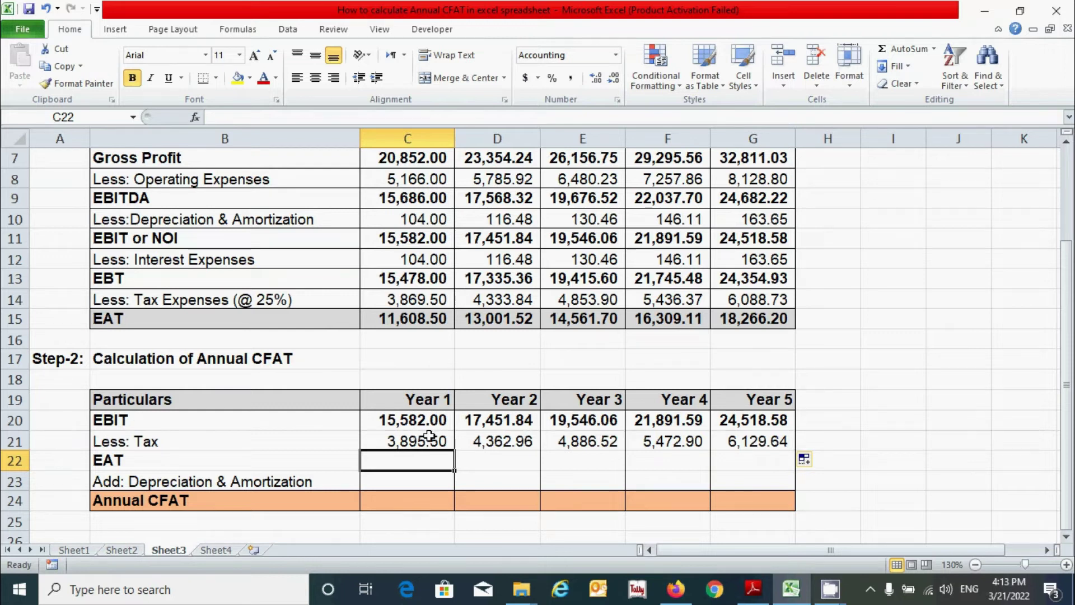
Compute EAT in C22 as =C20-C21 and fill to G22 (11,686.50–18,388.93)
type("=")
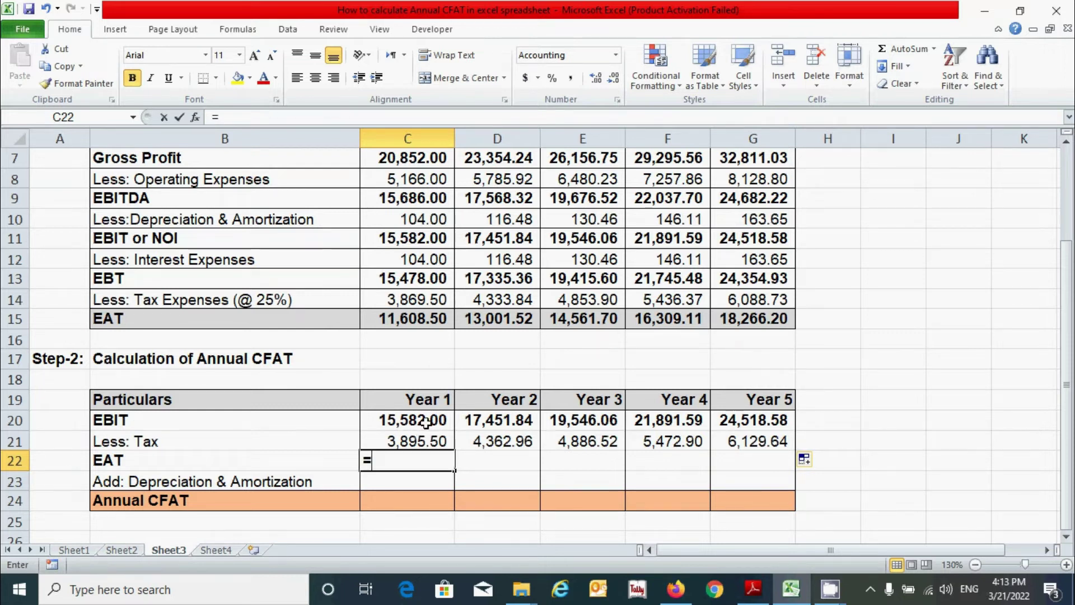
left_click(409, 420)
type("-")
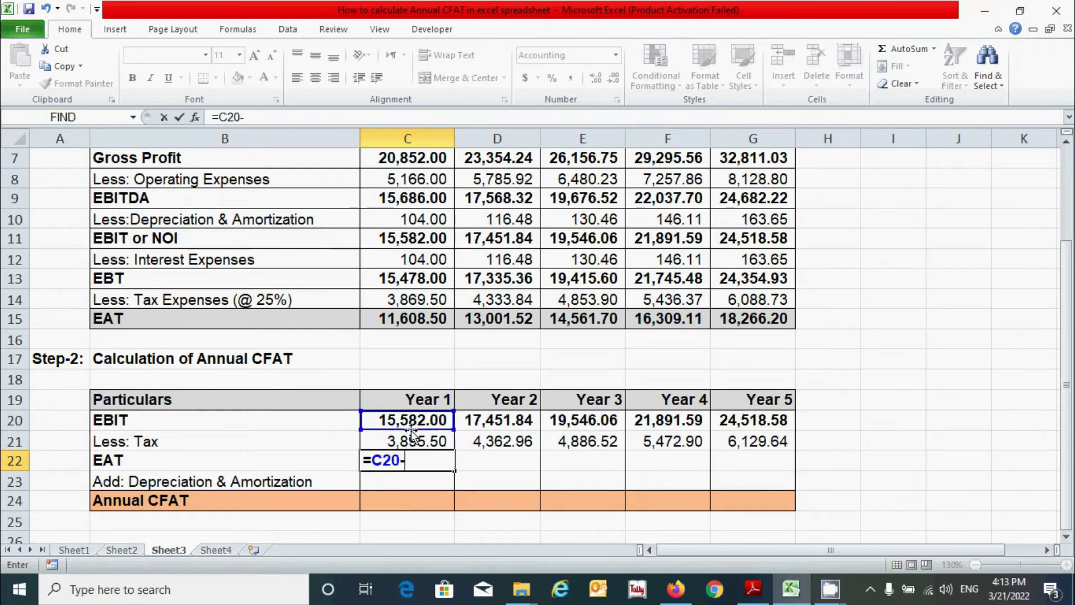
left_click(408, 441)
key("Return")
left_click(431, 459)
left_click_drag(454, 470, 770, 488)
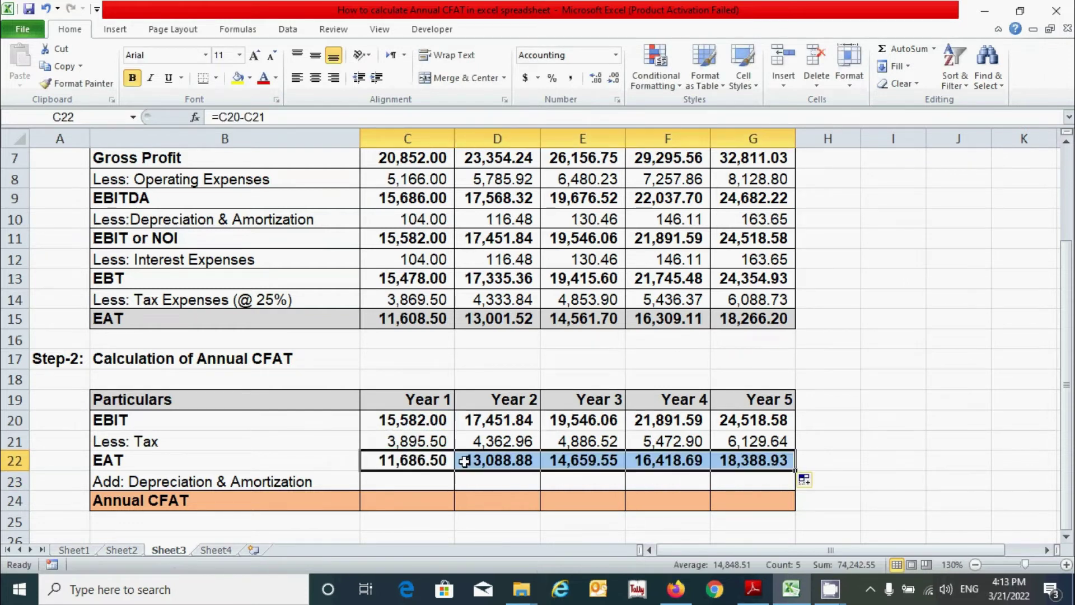
left_click(417, 480)
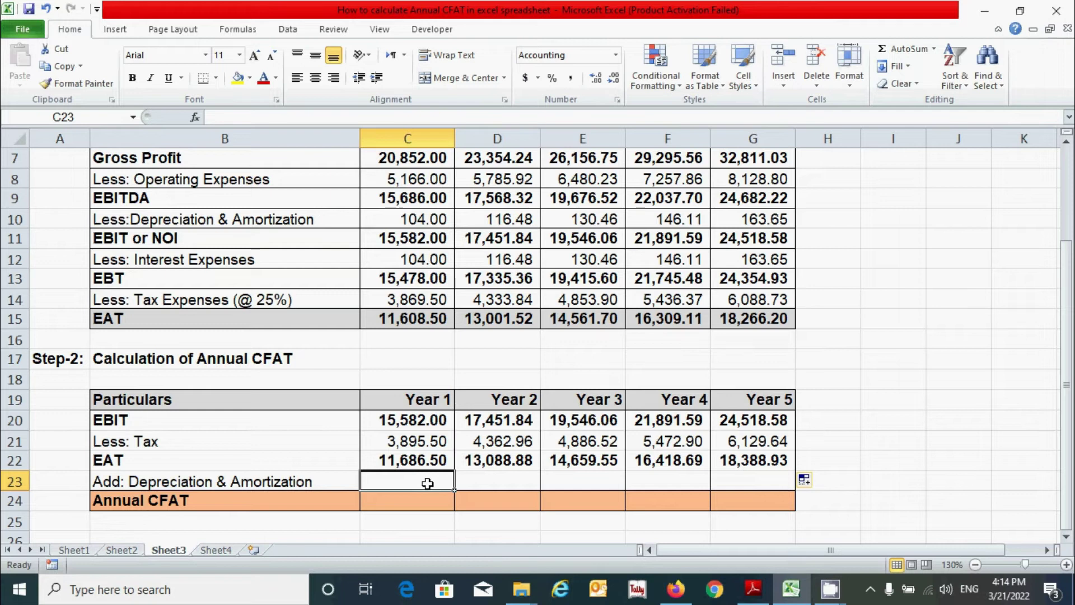
Link C23 to the depreciation in C10 and fill to G23 (104.00–163.65)
type("=")
scroll(499, 400, "up", 1)
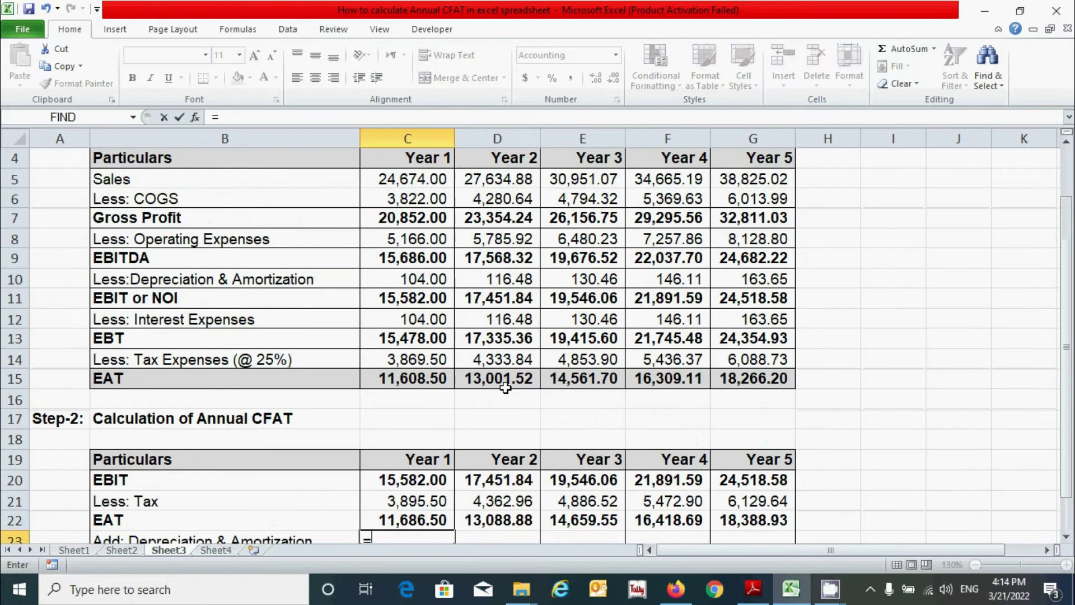
left_click(415, 280)
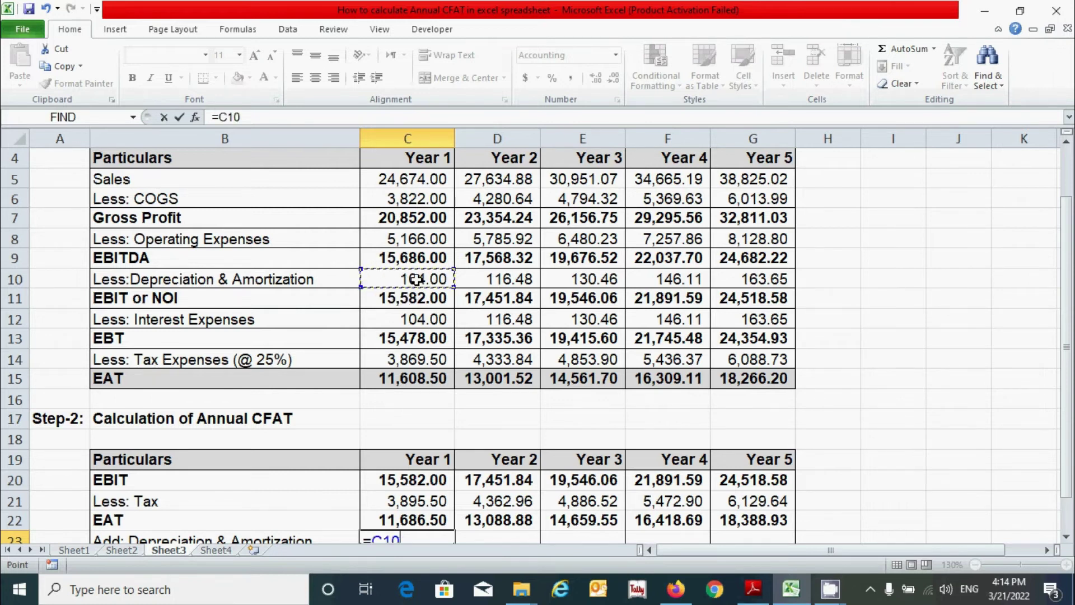
key("Return")
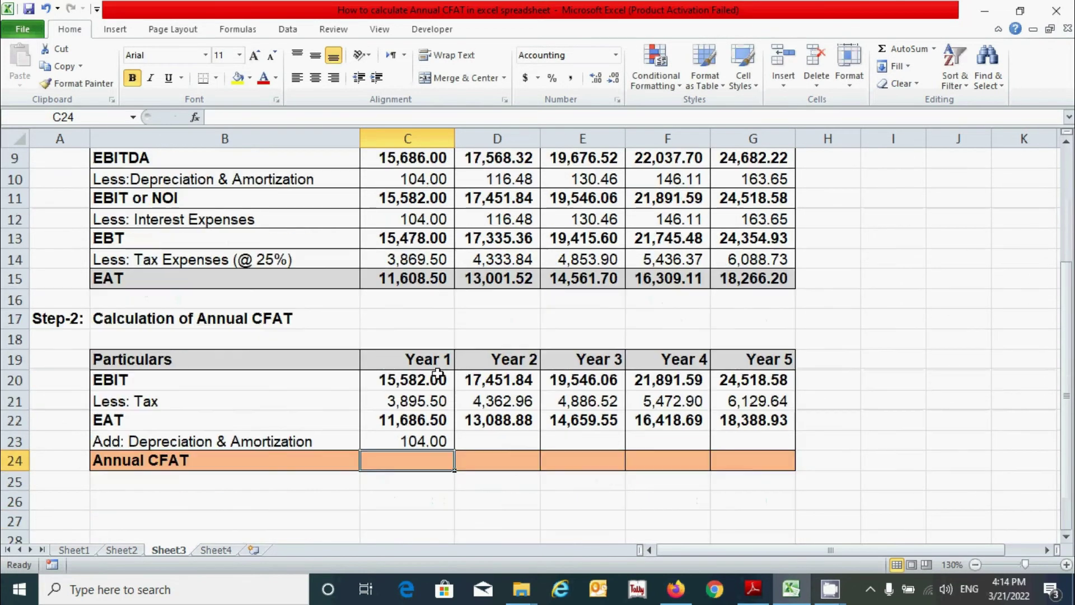
left_click(426, 441)
left_click_drag(454, 450, 752, 454)
left_click(423, 462)
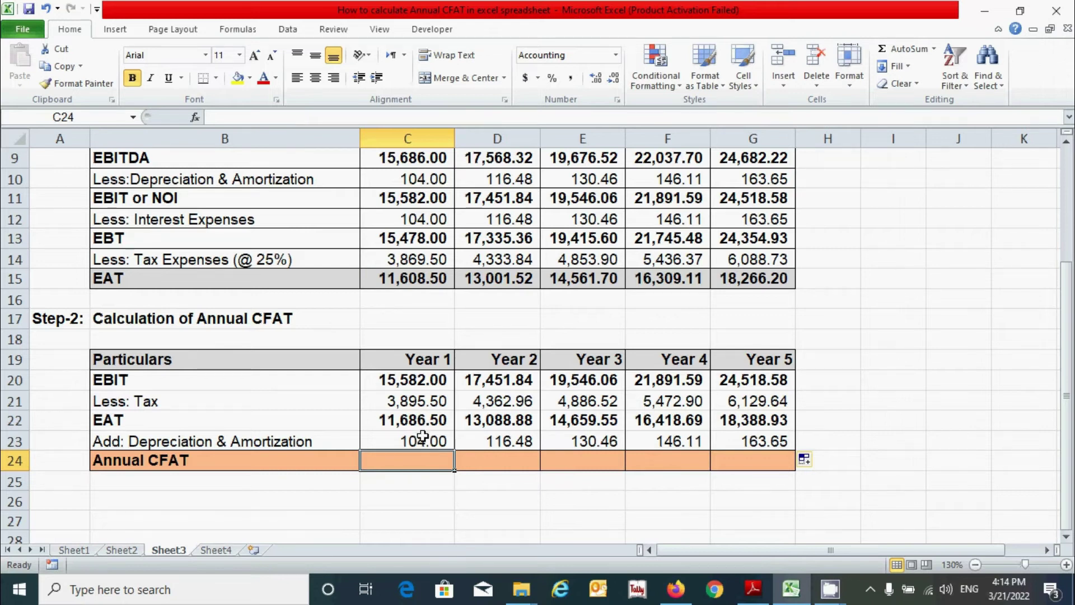
Set Annual CFAT in C24 to =C22+C23 and fill to G24 (11,790.50–18,552.58)
type("=C22+")
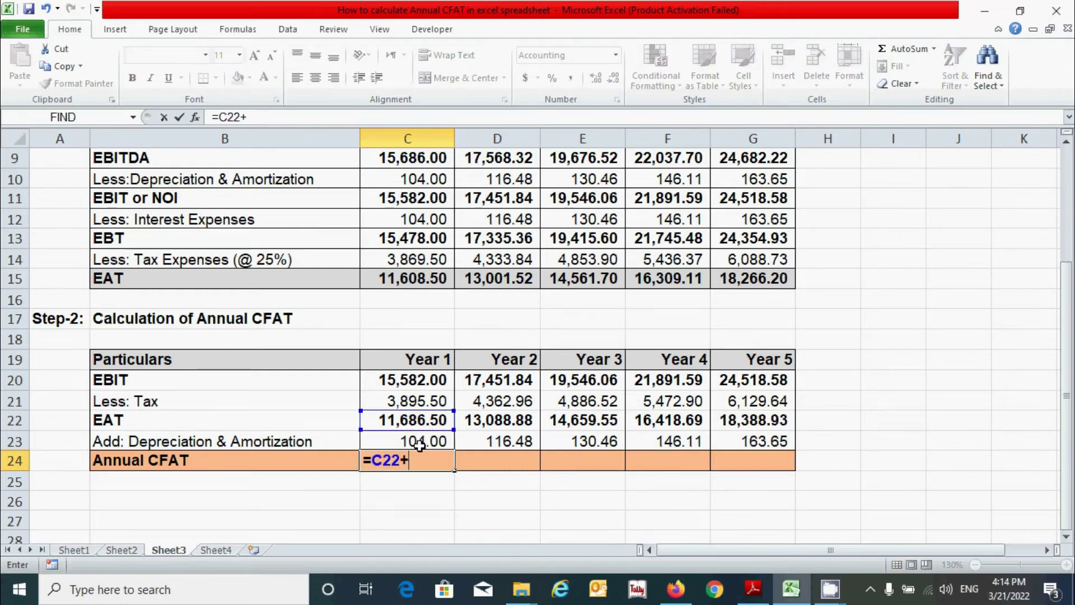
left_click(420, 445)
key("Return")
left_click(445, 462)
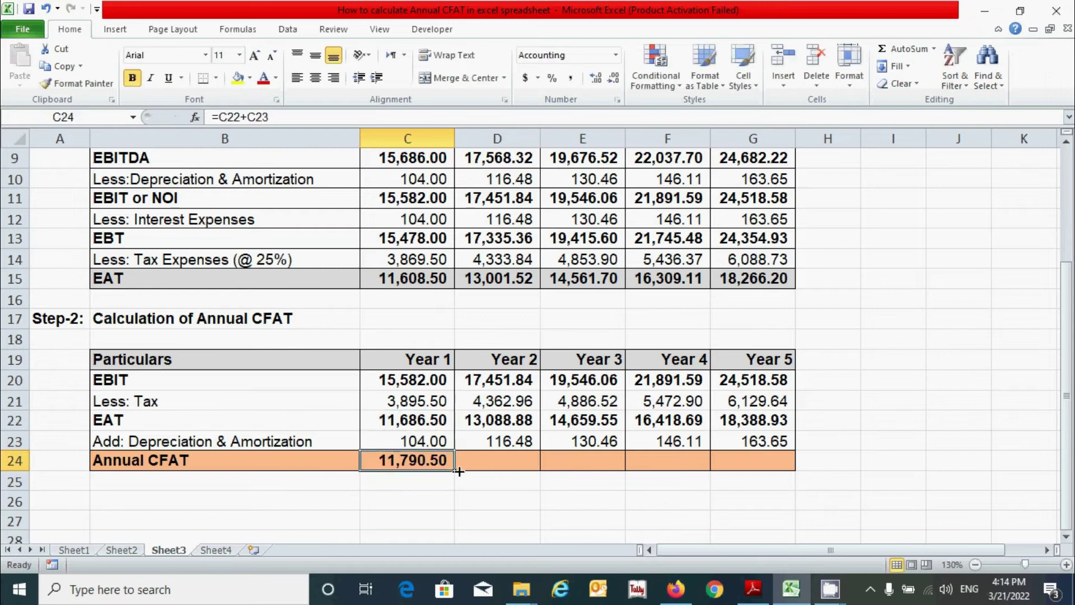
left_click_drag(504, 474, 789, 481)
left_click(837, 464)
left_click(891, 446)
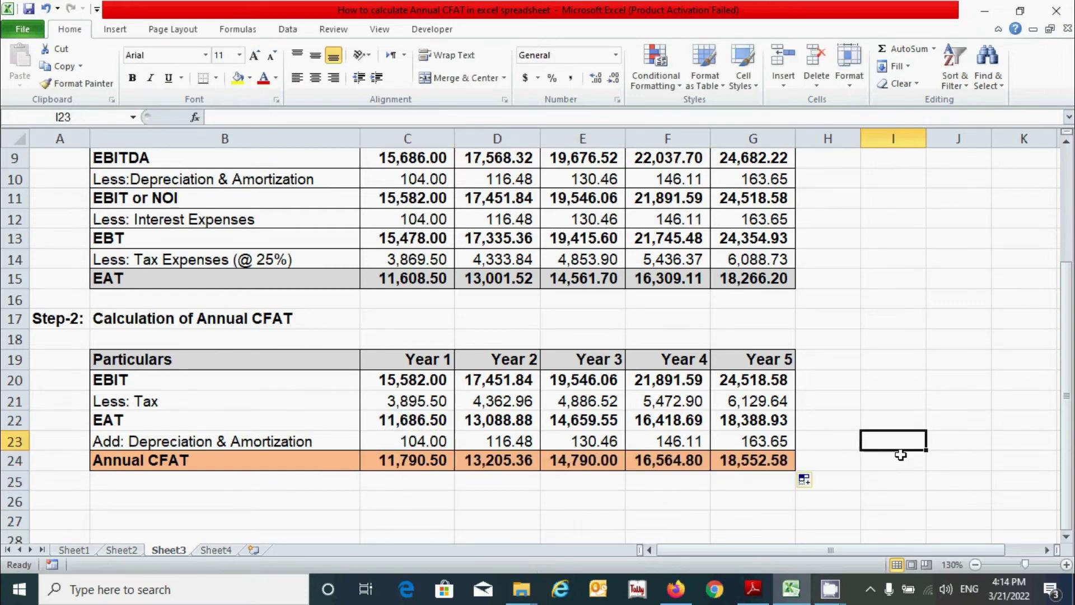
left_click(904, 495)
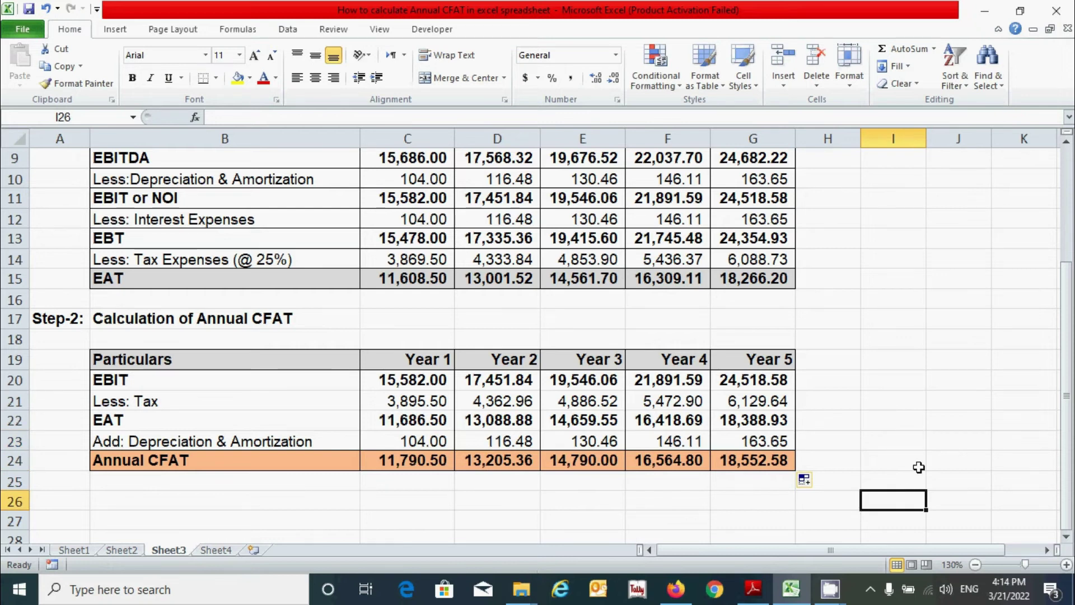
scroll(926, 452, "up", 2)
scroll(925, 452, "down", 1)
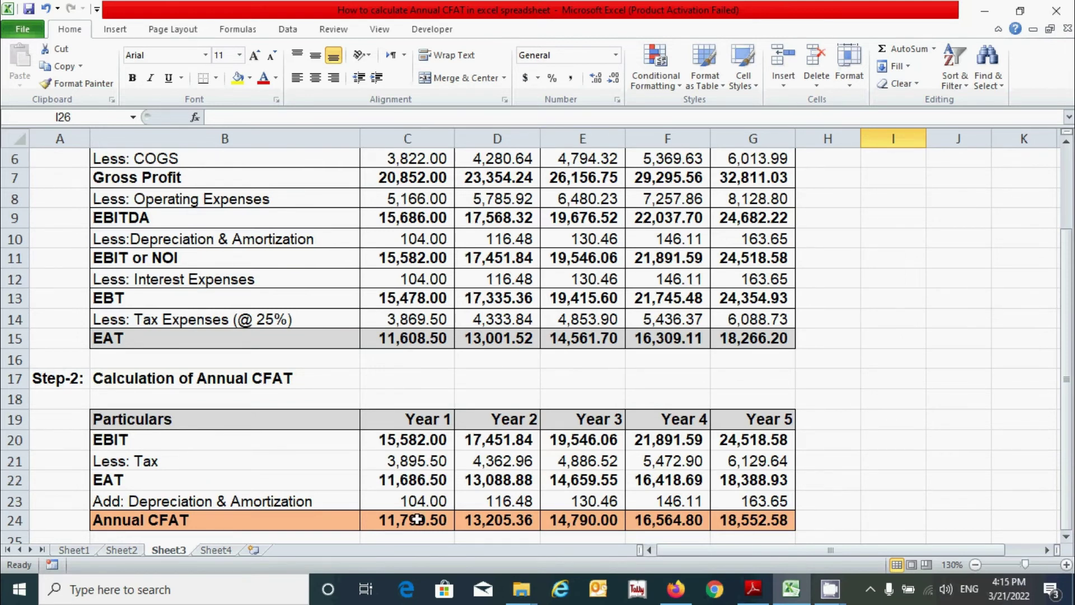
scroll(460, 472, "up", 2)
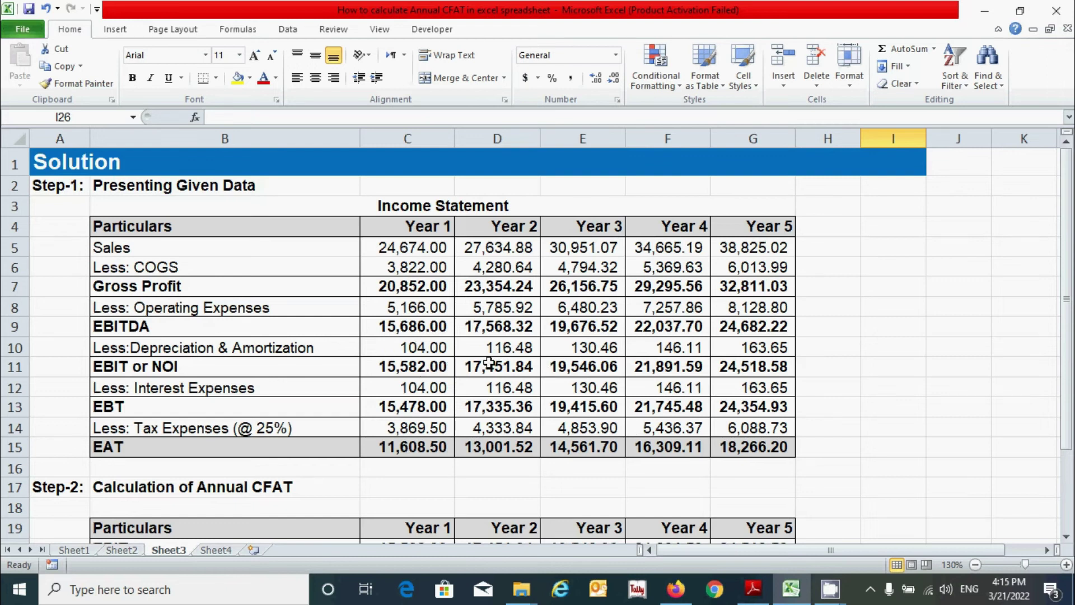
scroll(484, 375, "down", 2)
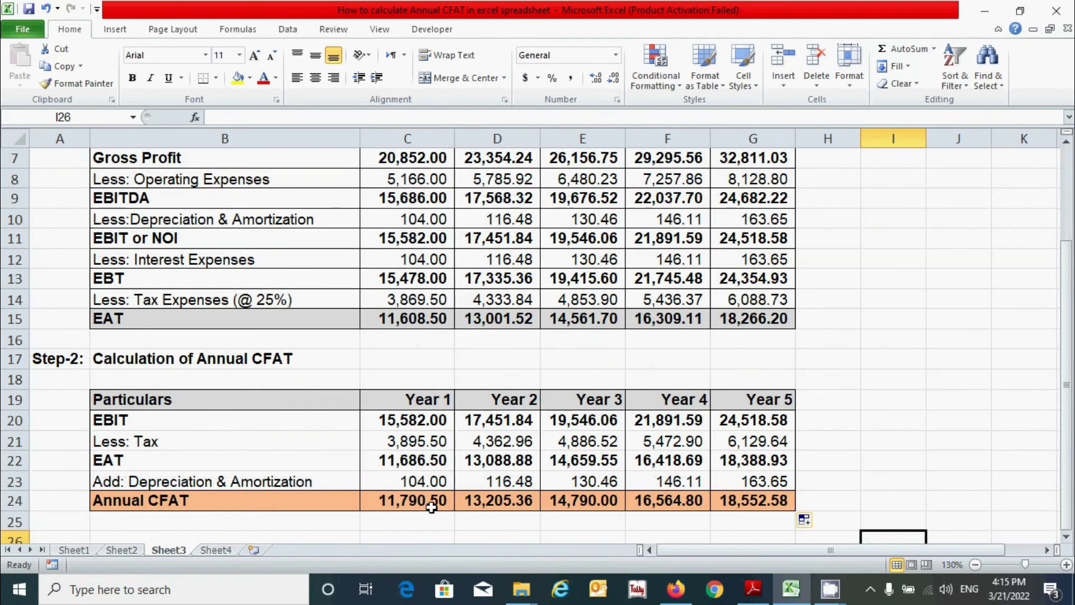
scroll(465, 477, "up", 2)
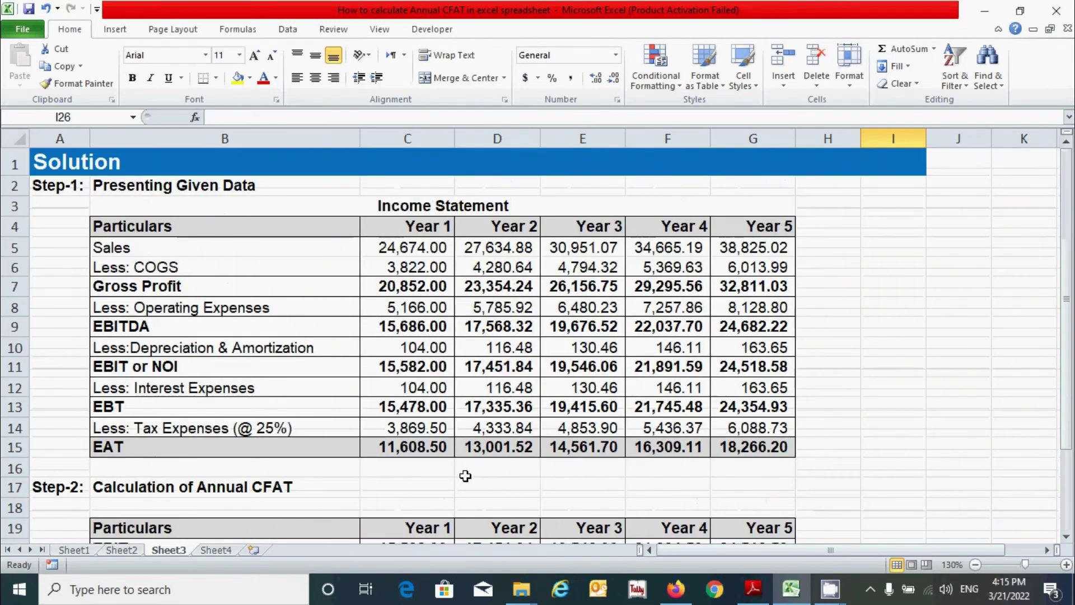
left_click(484, 373)
left_click(596, 403)
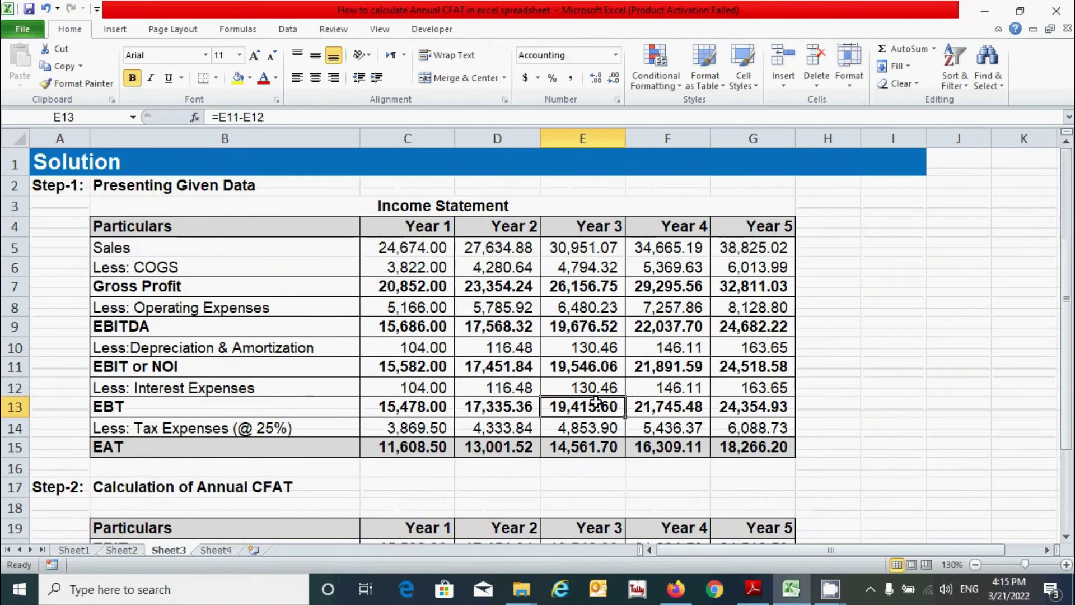
left_click(813, 424)
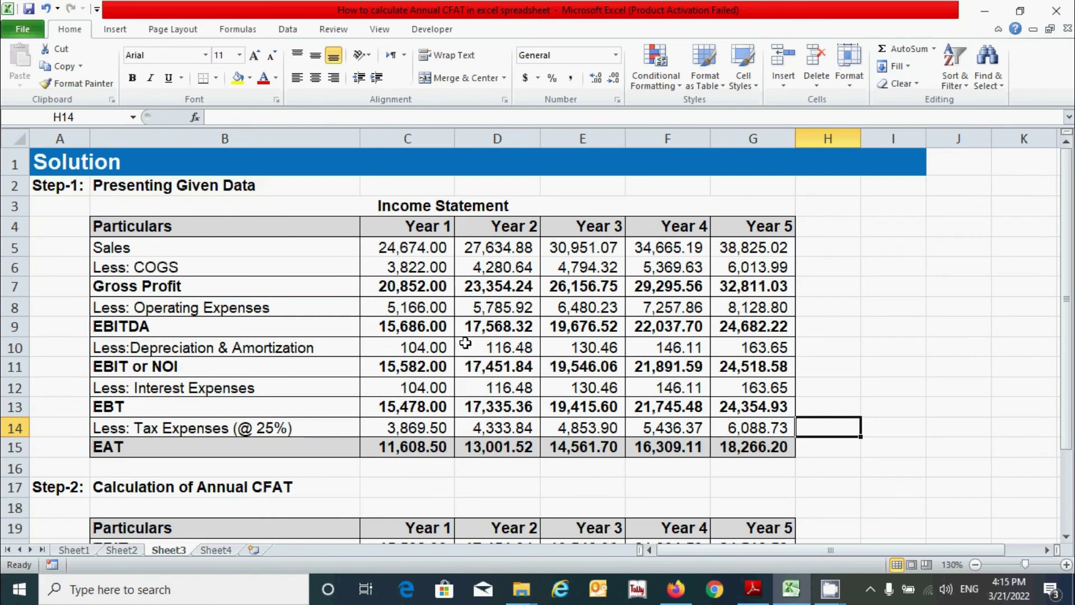
scroll(443, 379, "down", 3)
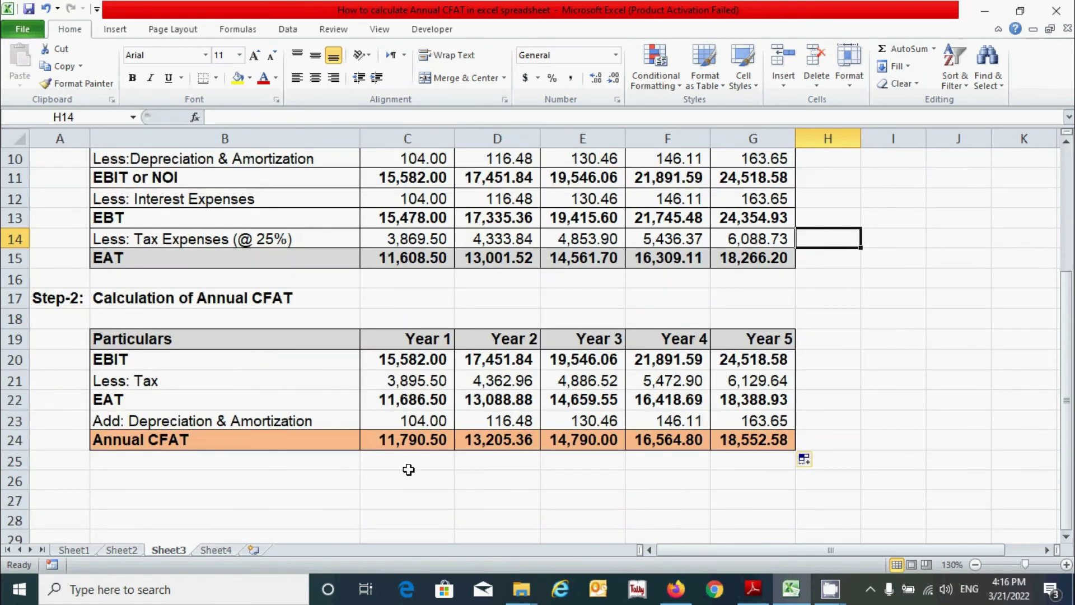
scroll(415, 470, "up", 2)
left_click(861, 435)
scroll(850, 432, "up", 1)
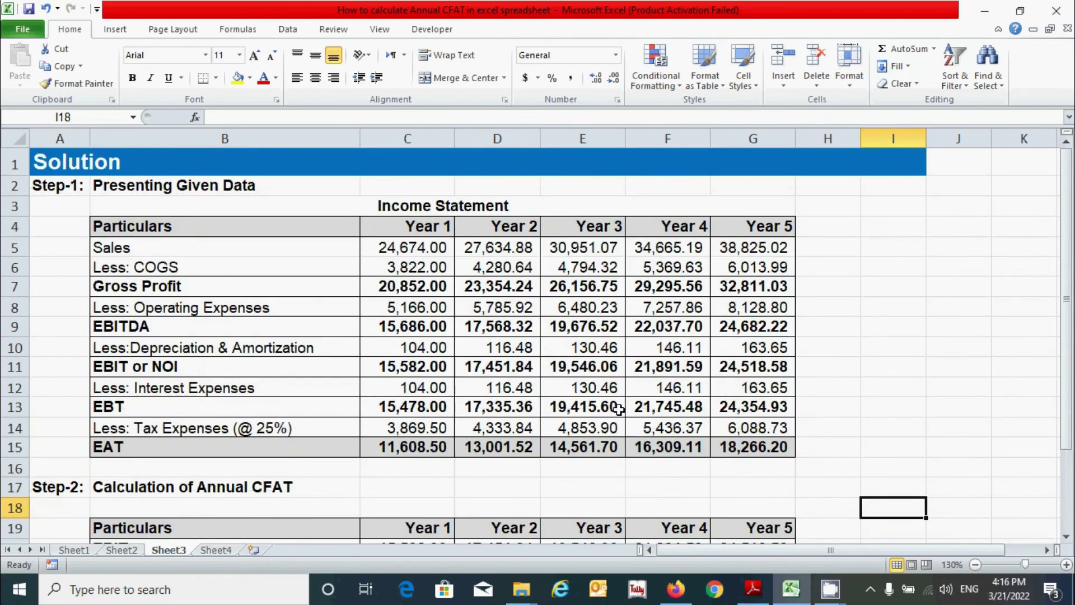
scroll(912, 429, "down", 3)
key("Up")
key("Up")
key("Right")
scroll(952, 424, "up", 3)
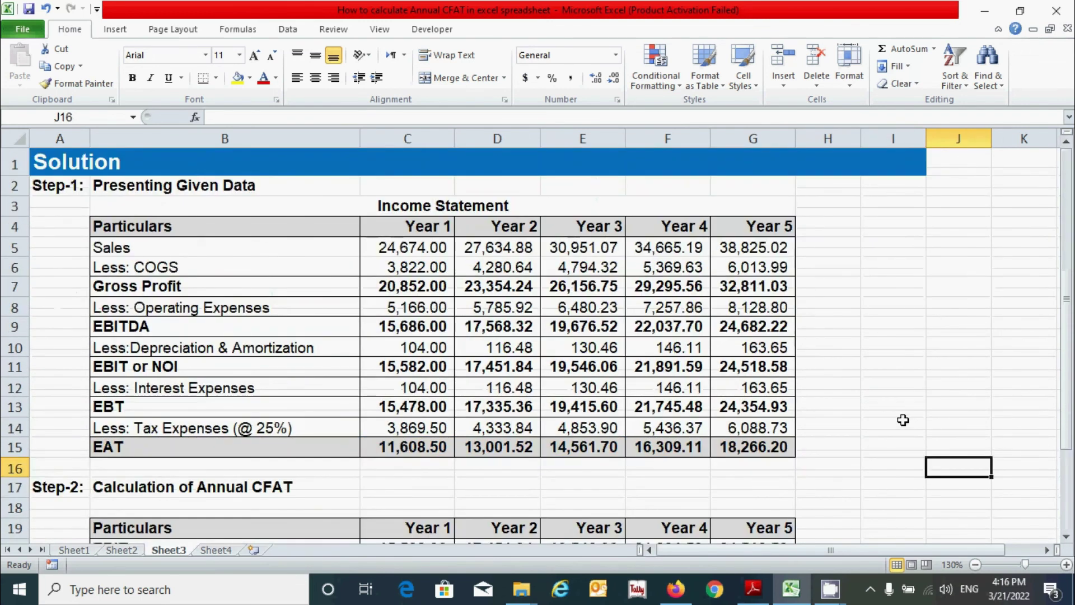